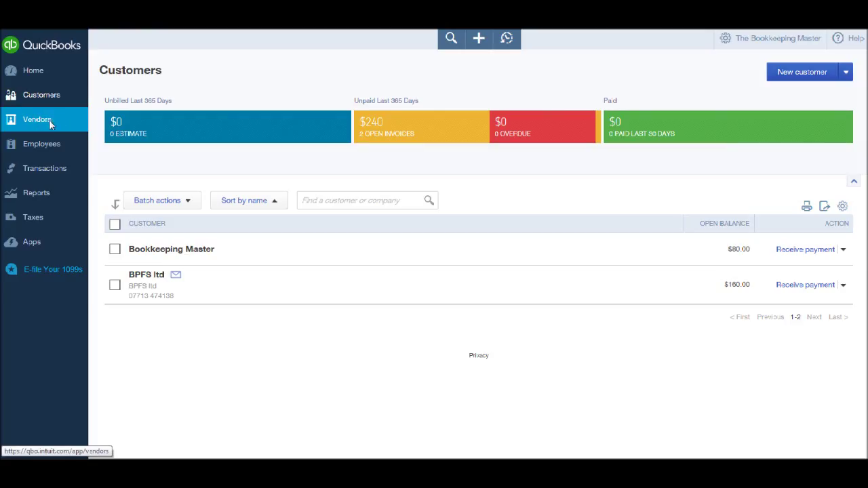
click(48, 123)
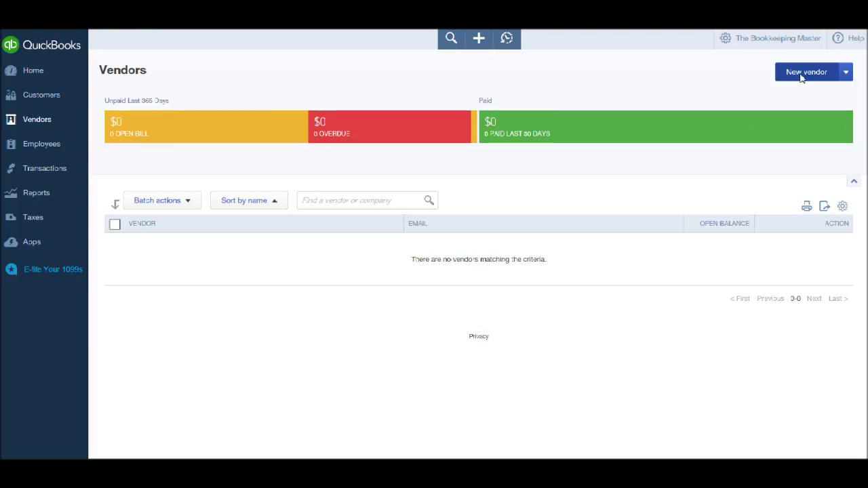
- Start a new vendor record and enter the contact's first name
click(801, 76)
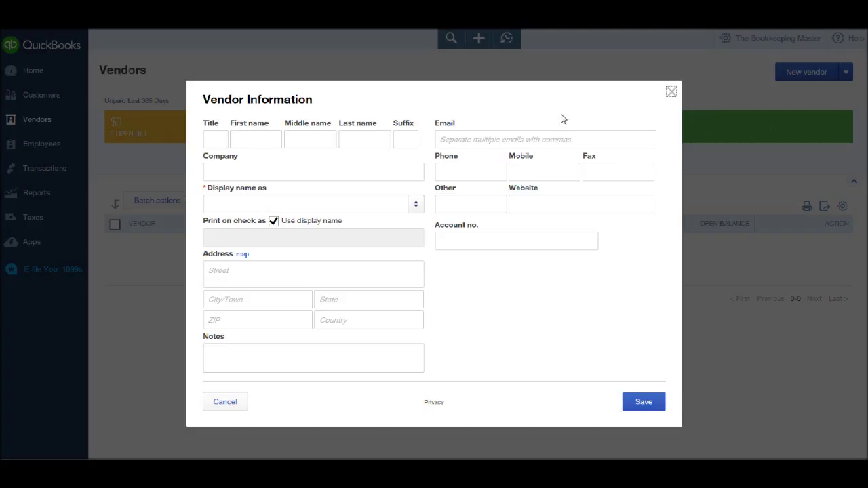
click(249, 143)
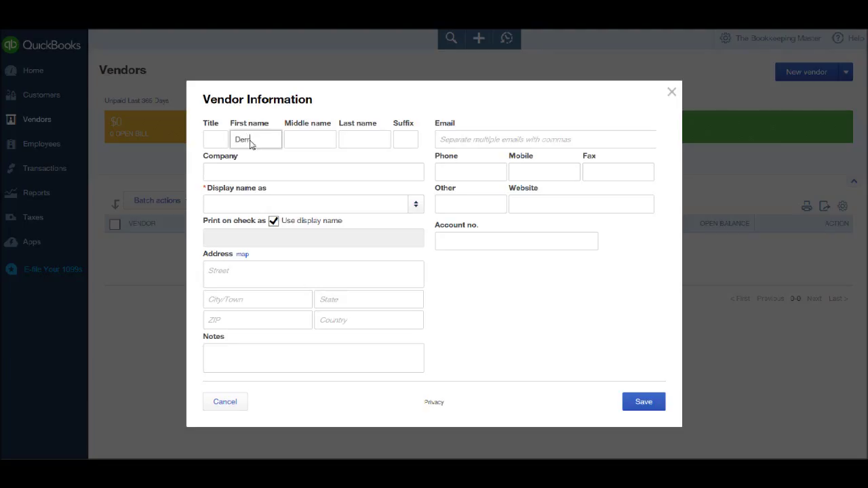
key(Tab)
double_click(249, 141)
- Enter company Furniture Ltd and choose Furniture Ltd as the display name
click(250, 177)
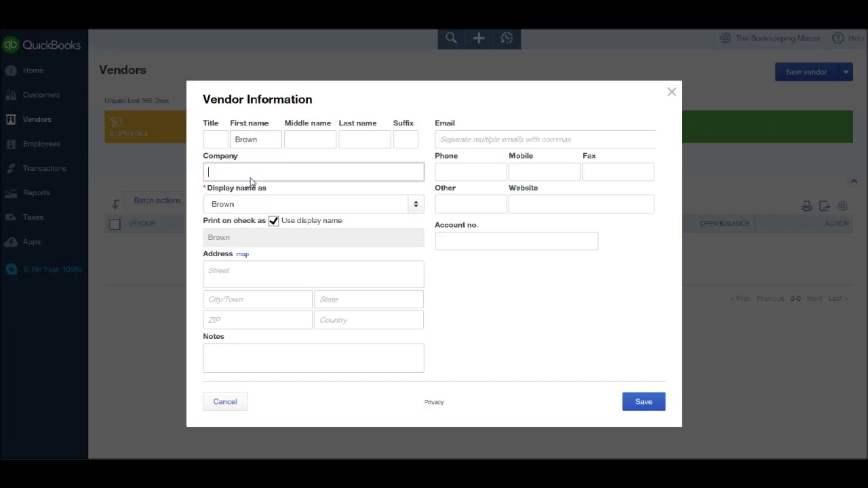
text(Furniture Ltd)
key(Tab)
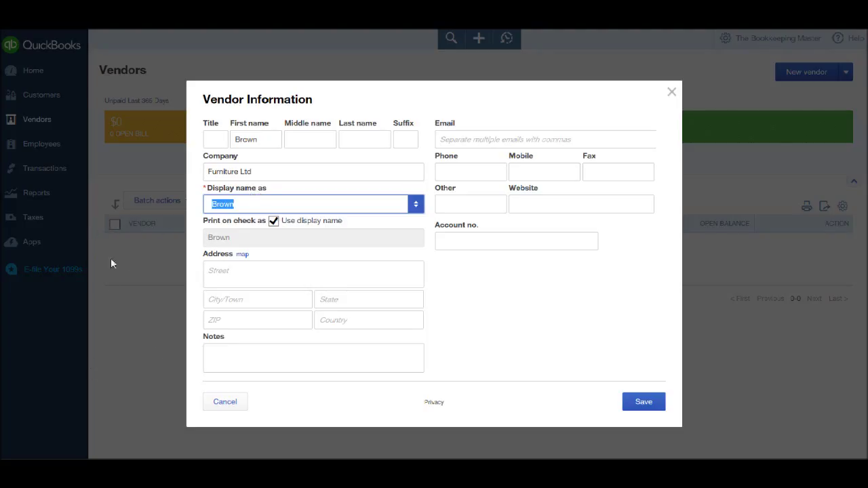
click(248, 210)
drag(249, 209, 212, 209)
text(F)
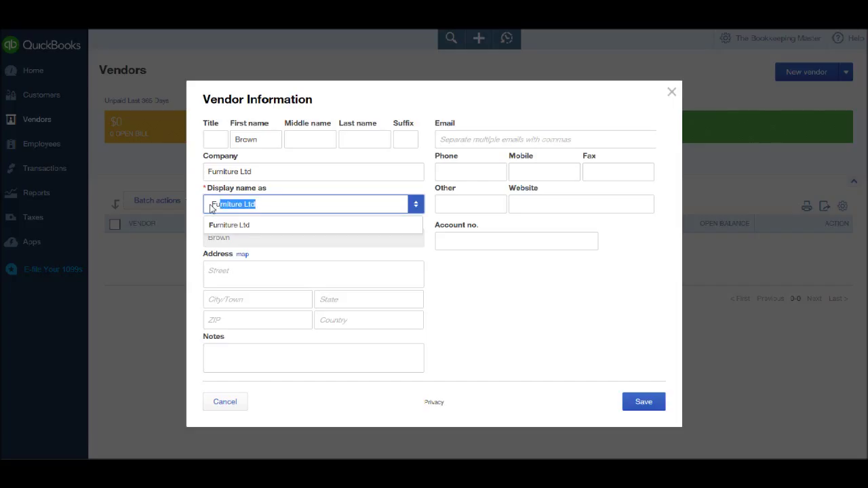
text(u)
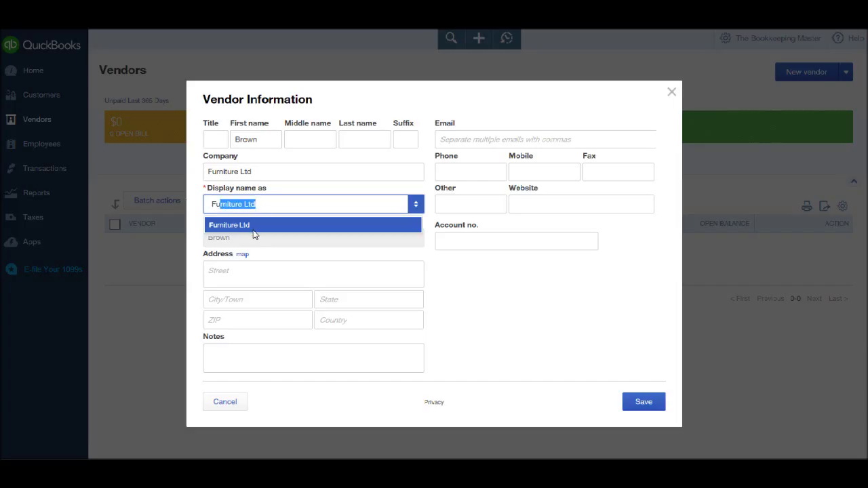
click(253, 228)
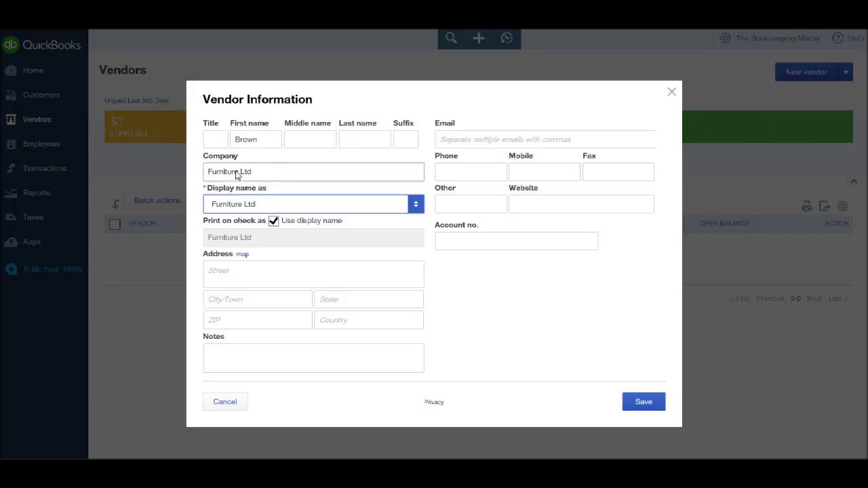
- Enter the vendor's street address plus placeholder city, state, ZIP and country values
click(264, 274)
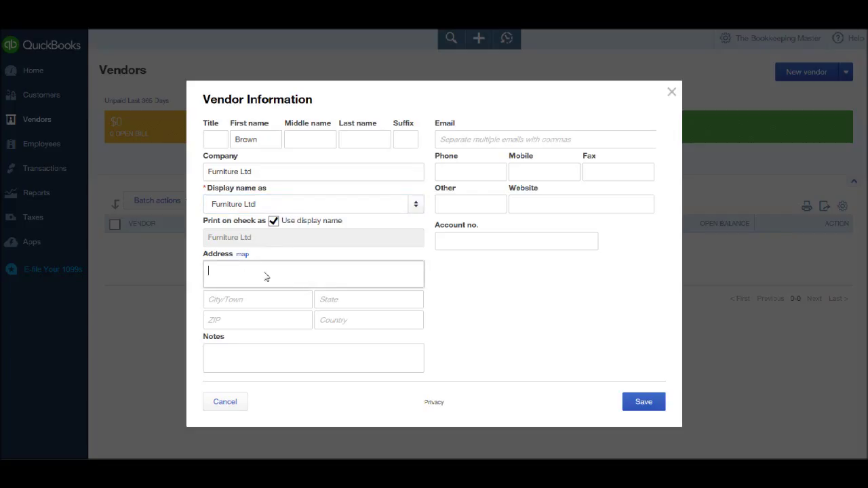
text(123 Mick Lane)
key(ctrl+a)
click(262, 301)
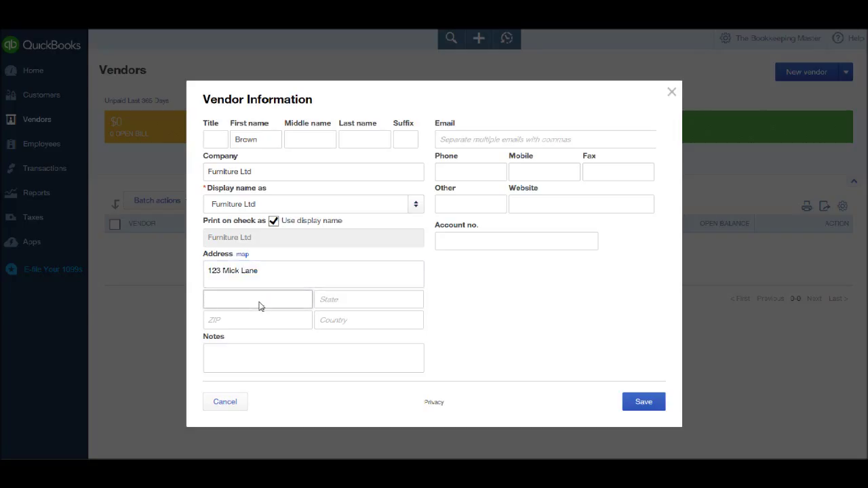
text(iyhjbkb)
click(341, 307)
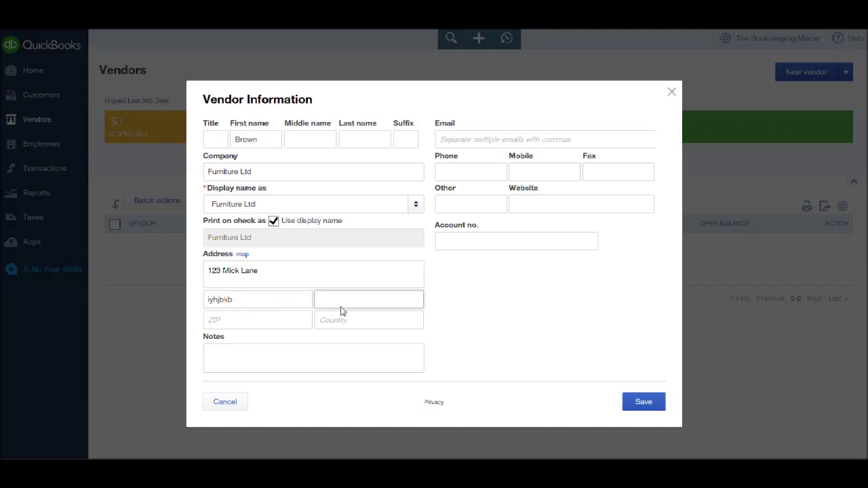
text(hgjhbkjb)
click(278, 327)
text(khgjgf)
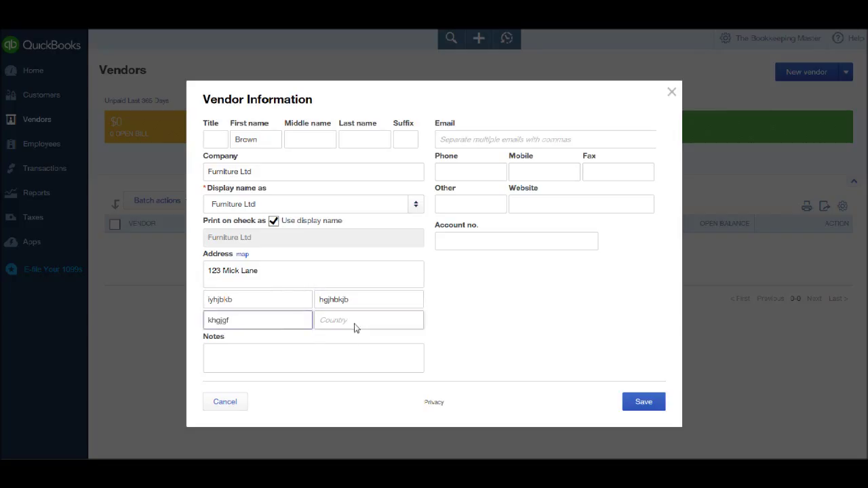
click(355, 326)
text(kjkjbnb)
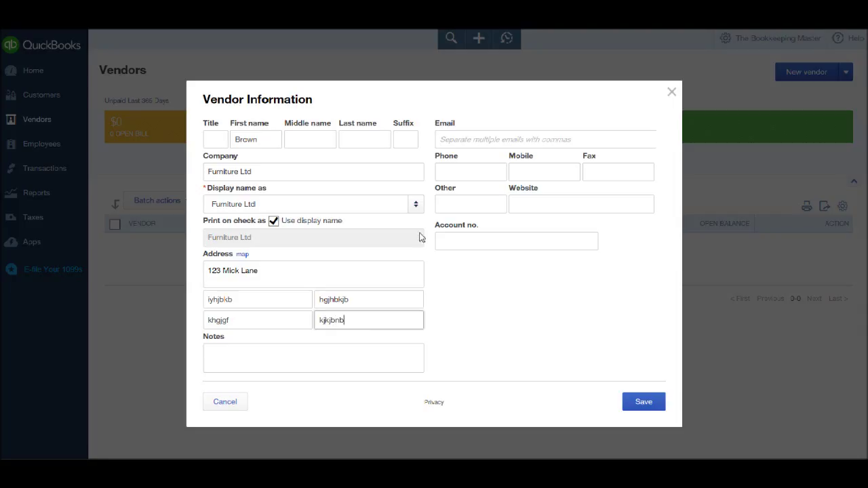
click(258, 363)
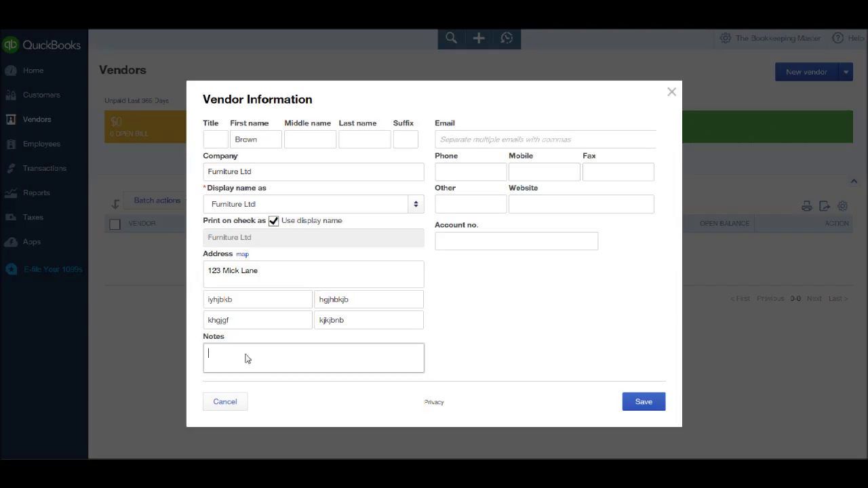
- Add the vendor's Gmail e-mail address, phone number and fax number
click(499, 140)
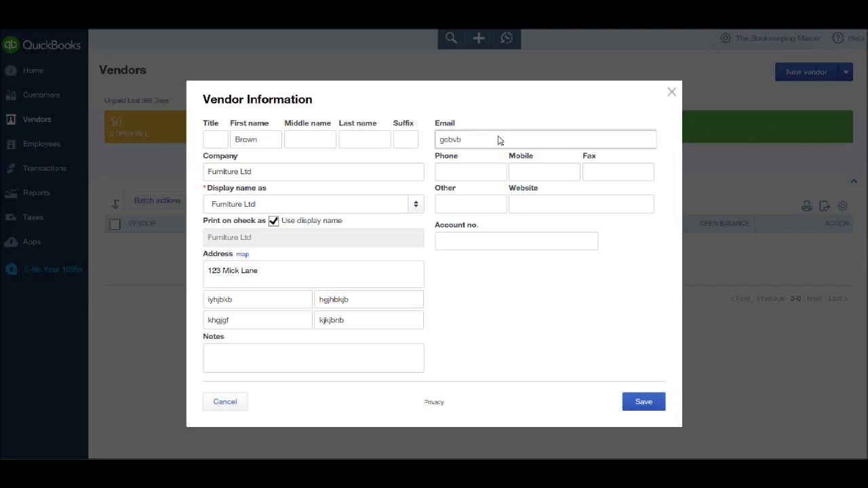
click(485, 171)
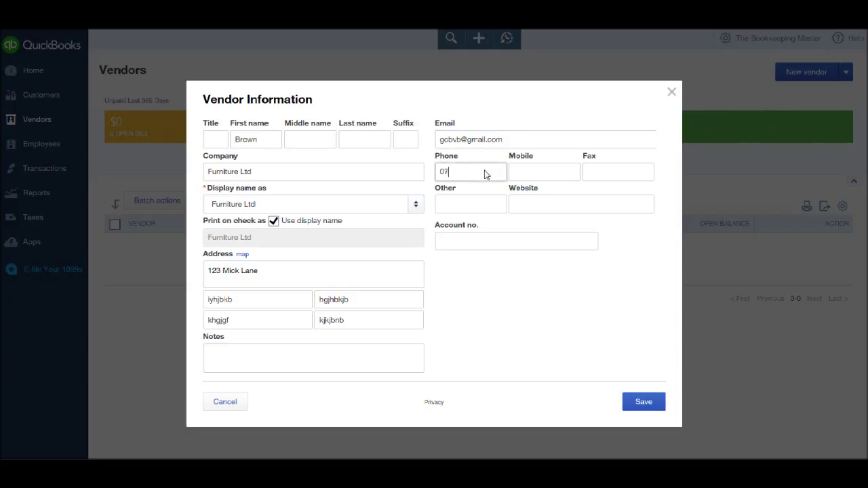
click(526, 176)
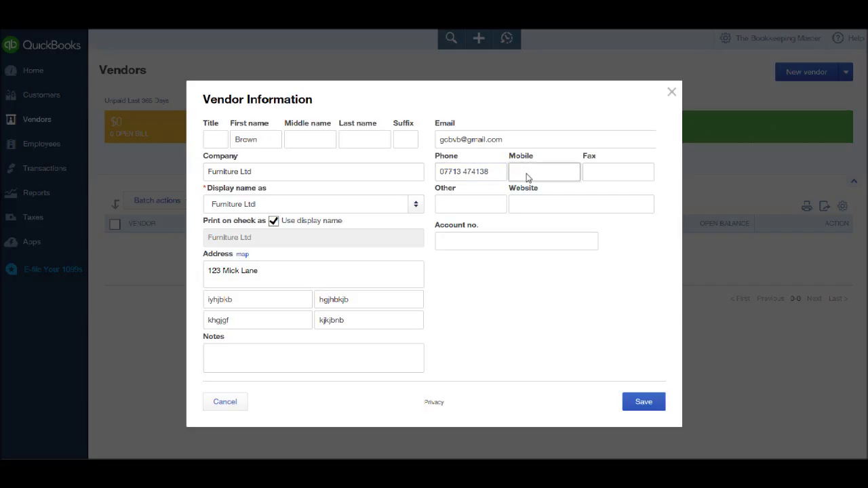
click(609, 174)
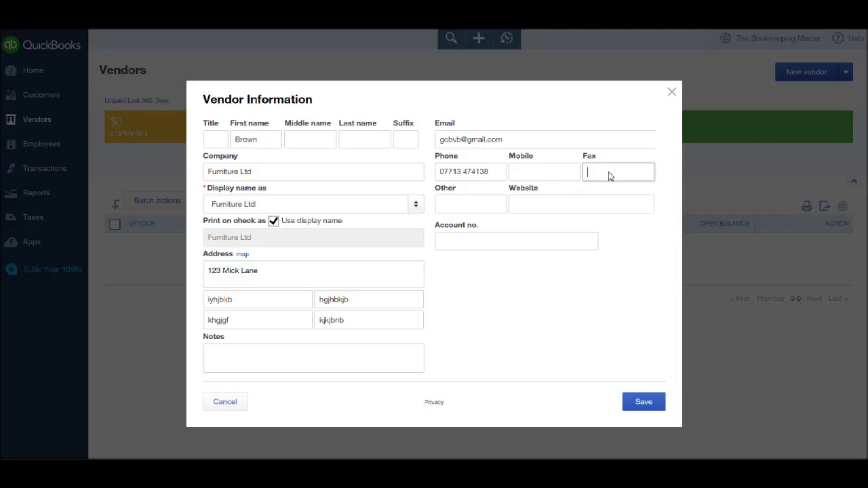
- Save the Furniture Ltd vendor and start a blank new-vendor form
click(459, 212)
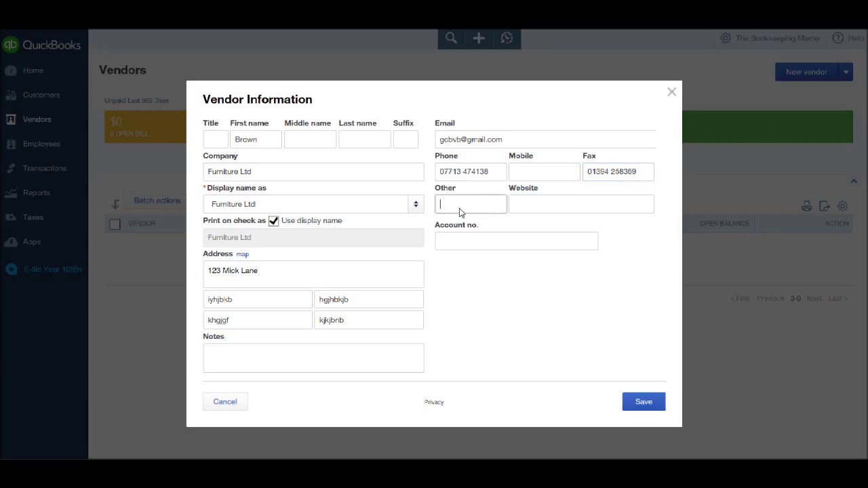
click(564, 203)
click(502, 241)
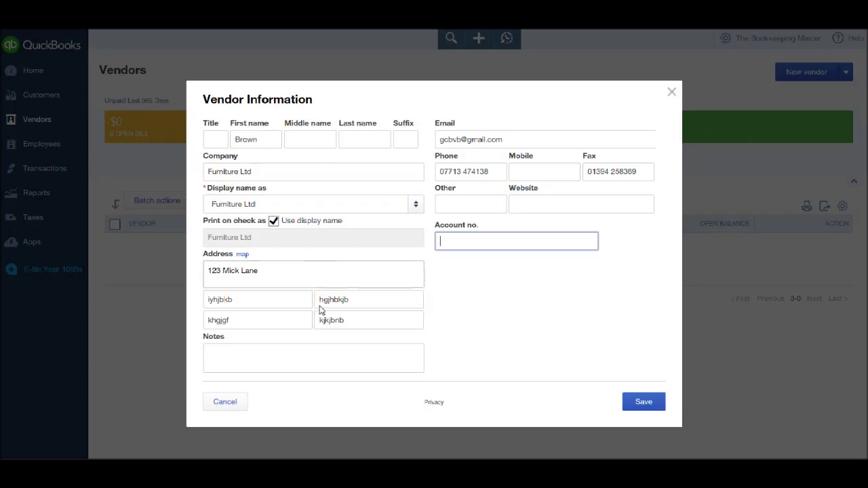
click(652, 405)
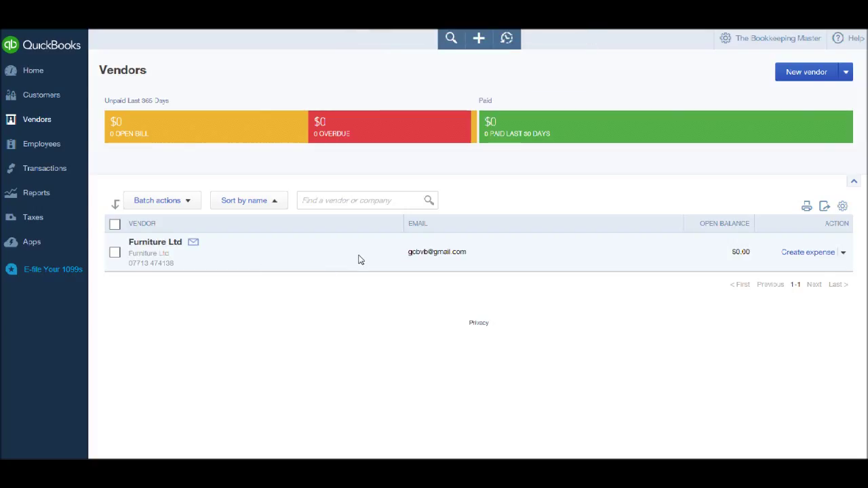
click(807, 77)
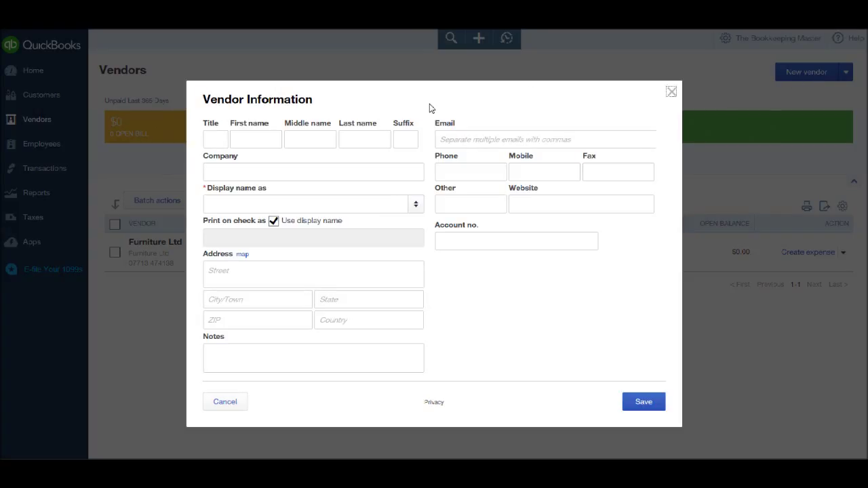
- Enter the contact's first and last name on the new vendor form
click(263, 139)
text(Mickey)
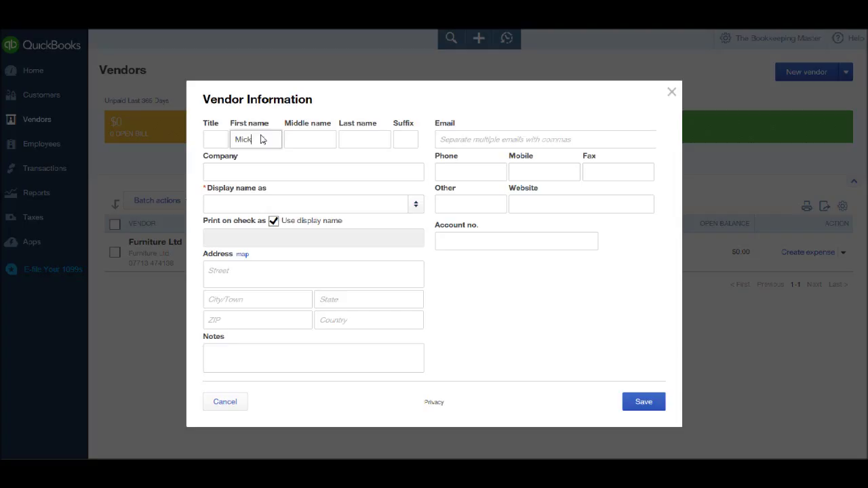
key(Tab)
key(Tab)
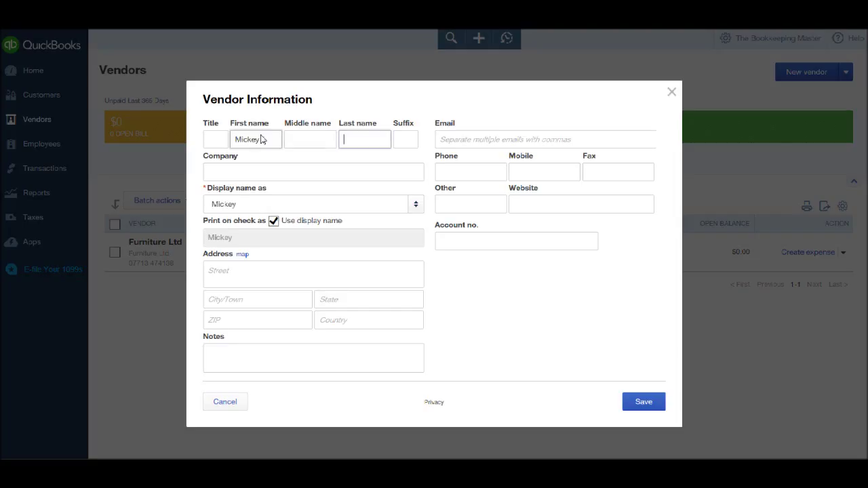
text(Mouse)
- Enter company Goofy Ltd and choose Goofy Ltd as the display name
click(249, 176)
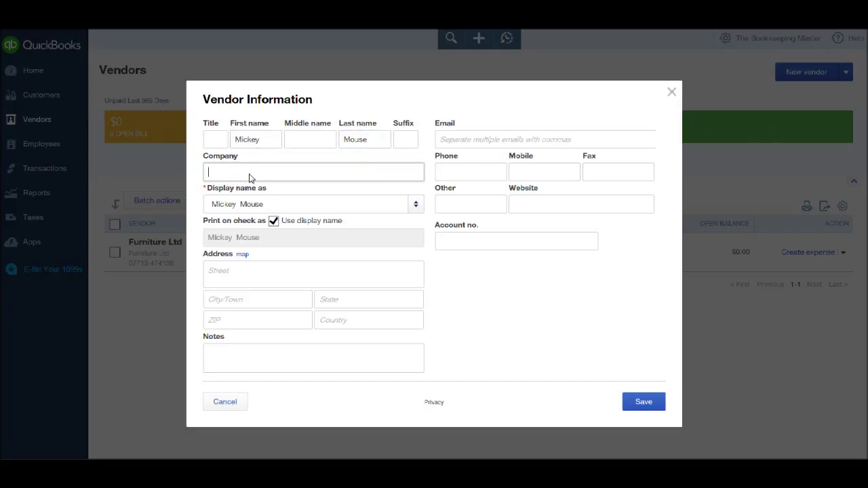
text(Goofy Ltd)
click(291, 202)
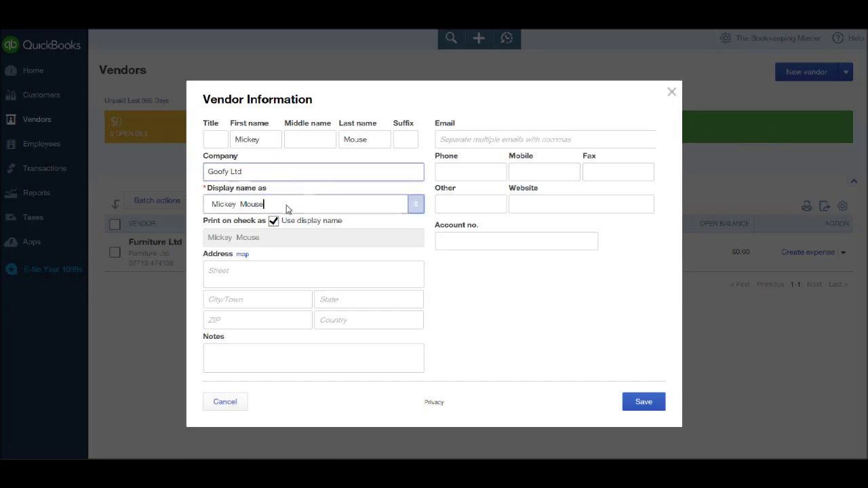
drag(287, 209, 199, 214)
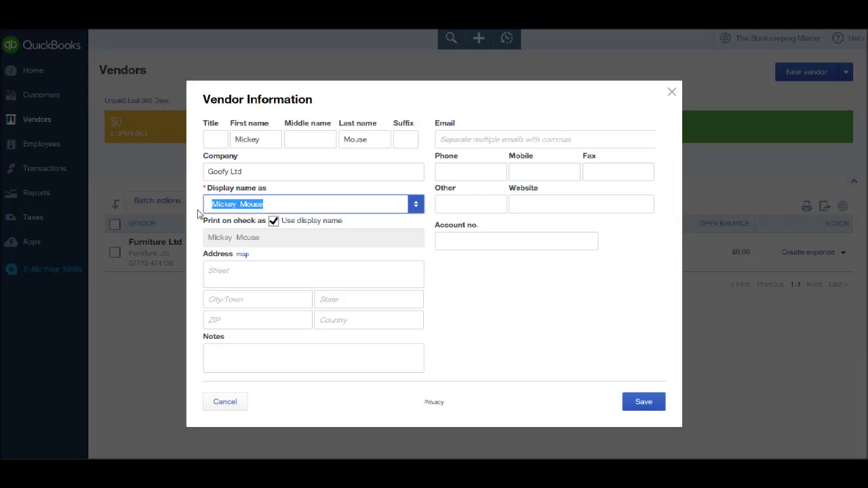
text(Goofy Ltd)
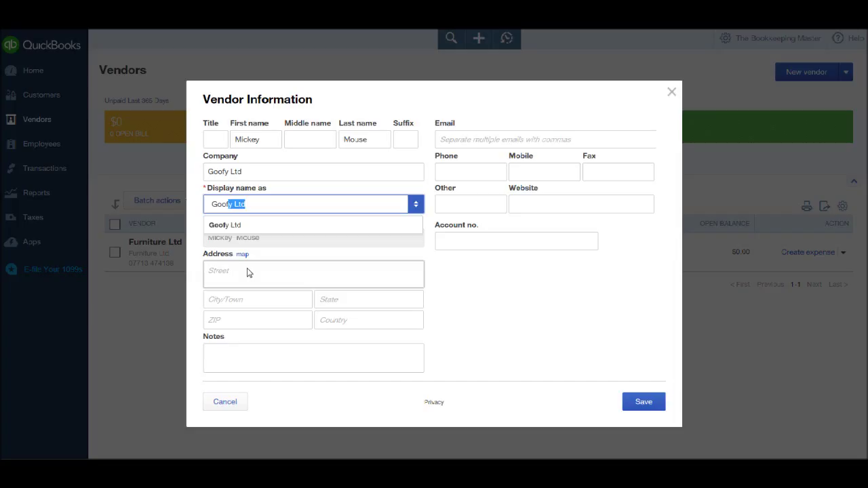
click(242, 225)
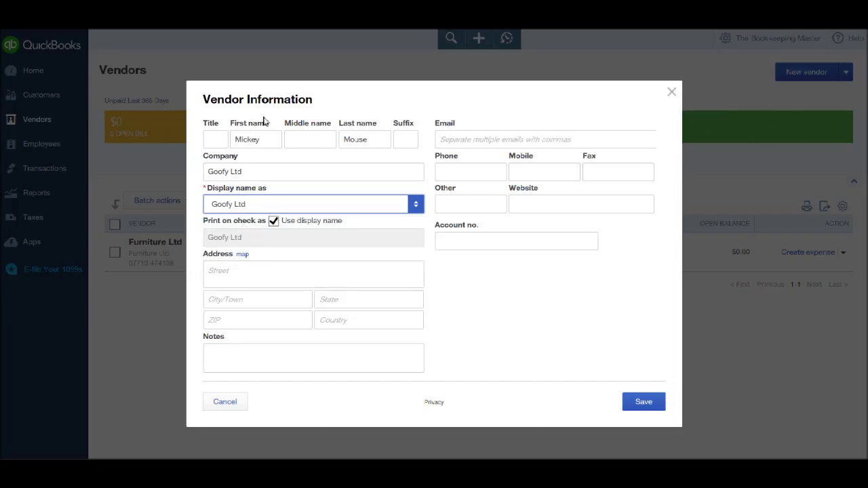
- Enter the Goofy Ltd vendor's street address, leaving city, state and country blank
click(267, 281)
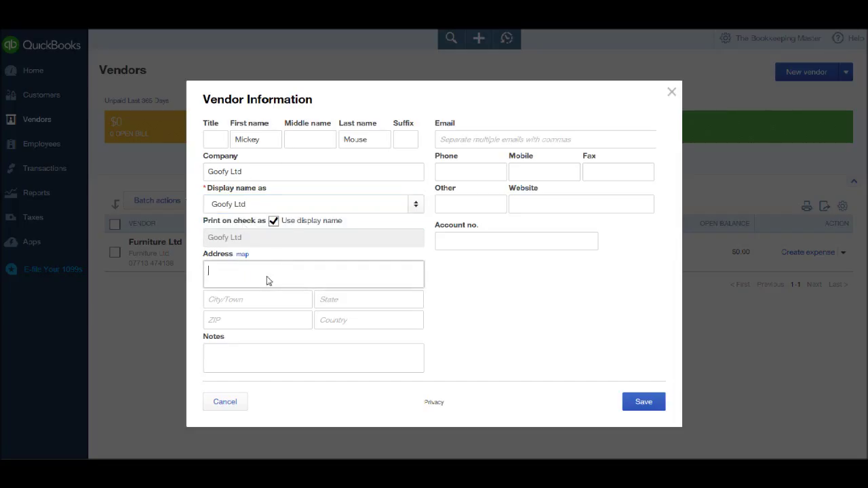
text(Disney Land)
click(225, 300)
click(340, 306)
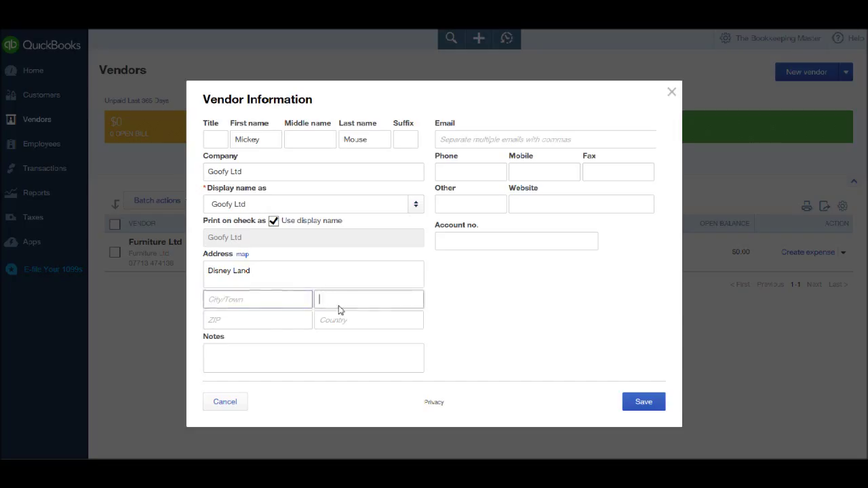
click(337, 323)
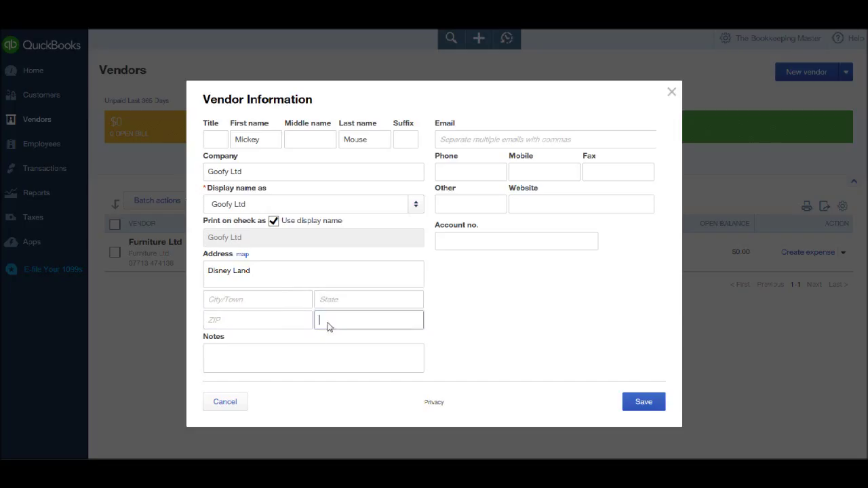
click(305, 355)
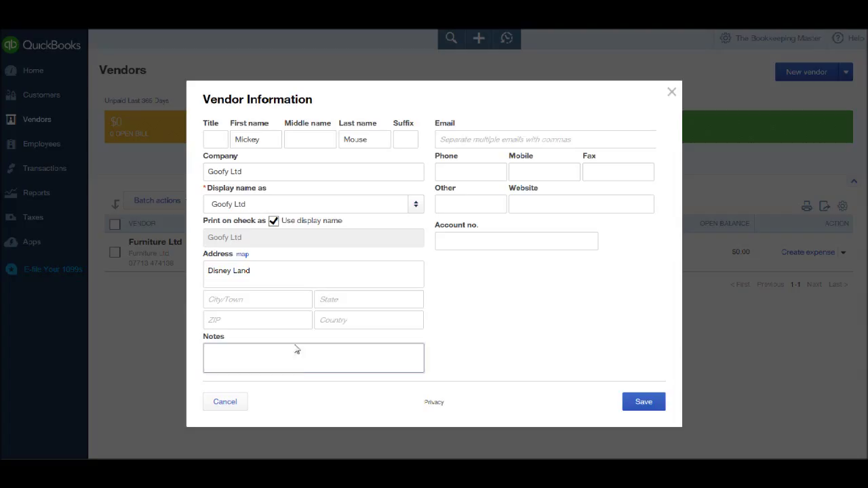
- Add the vendor's e-mail address and save Goofy Ltd
click(480, 144)
click(482, 144)
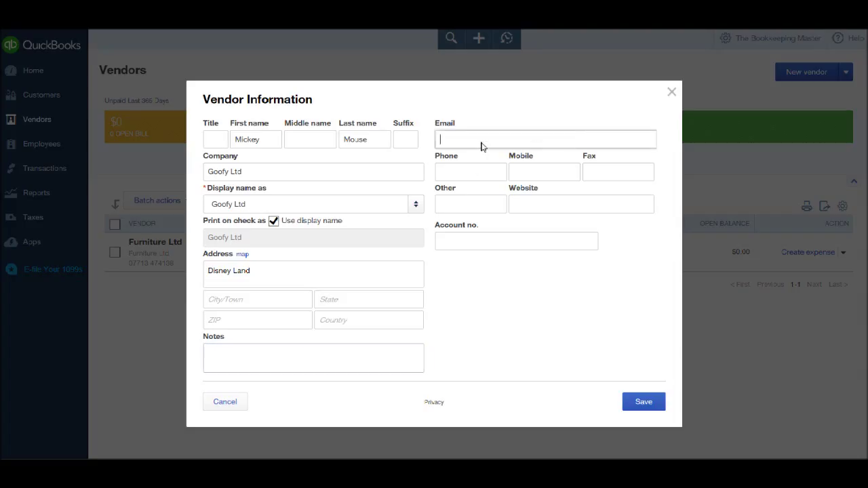
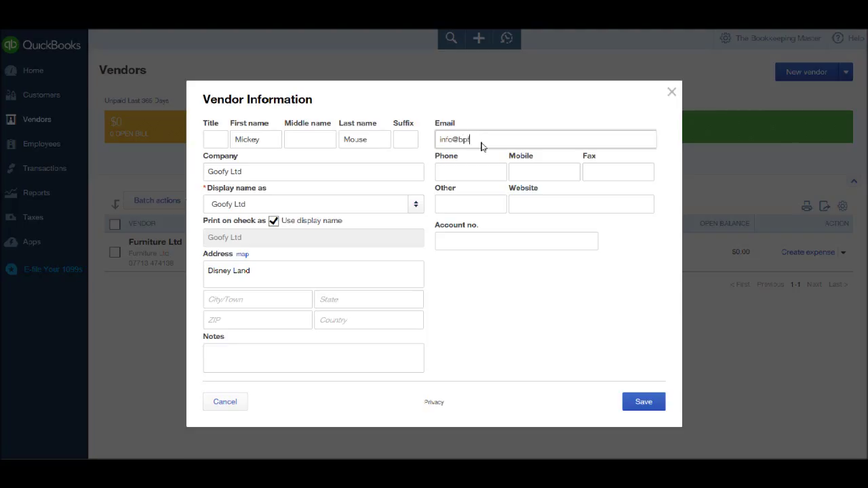
key(Tab)
drag(517, 144, 441, 140)
click(468, 173)
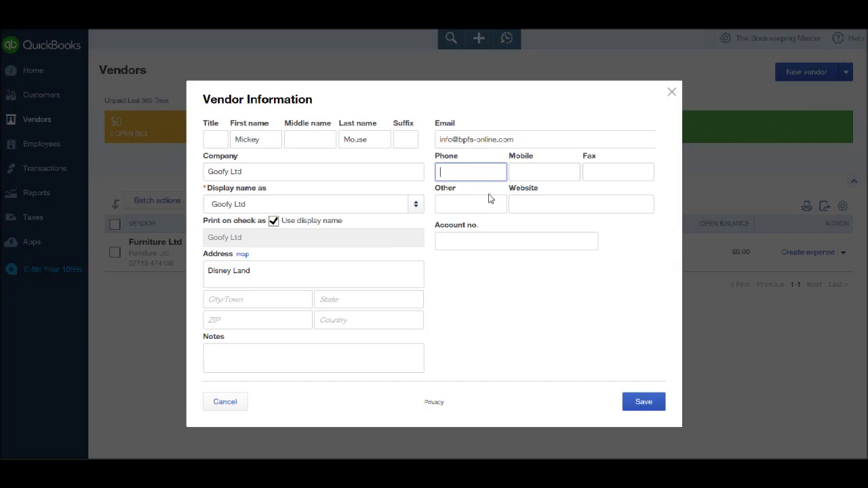
click(638, 409)
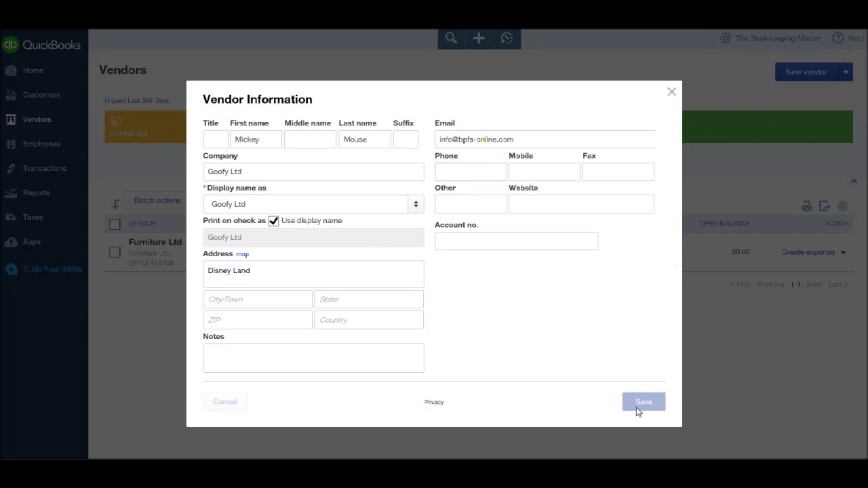